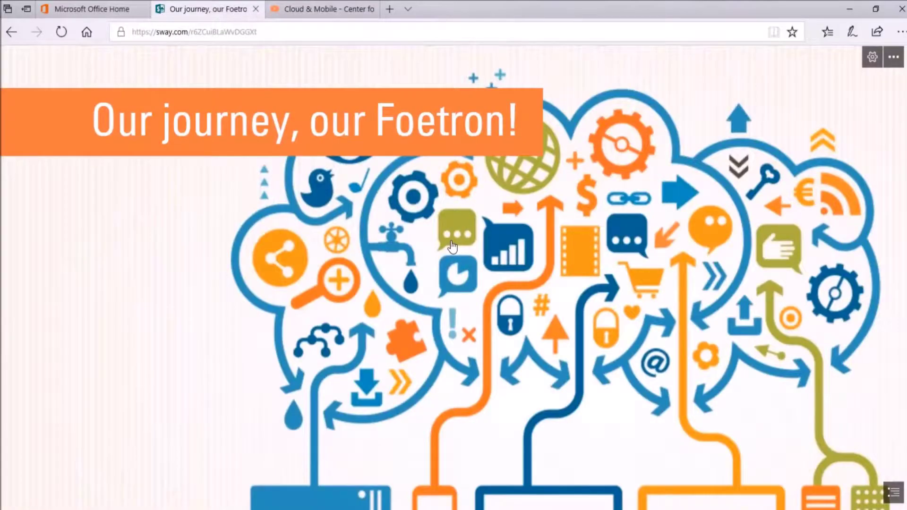
Step: Scroll through the Sway presentation to review its content
scroll(453, 246, "down", 3)
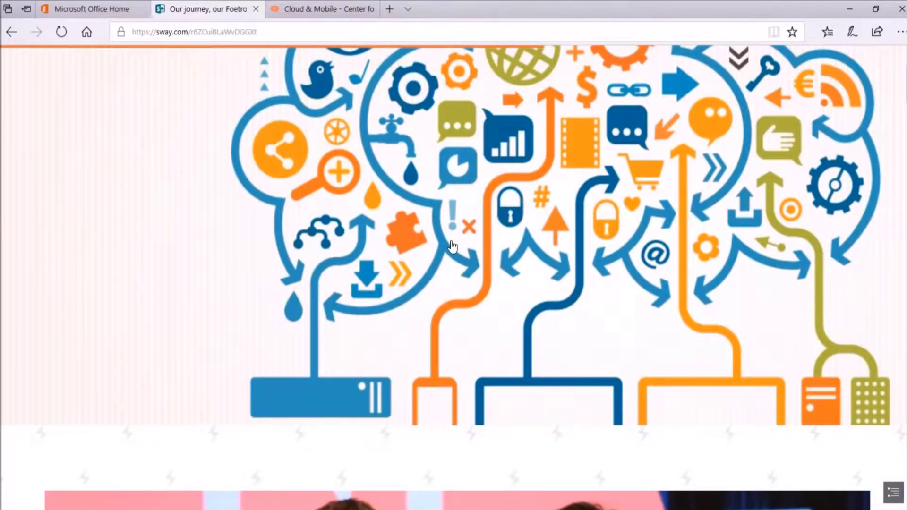
scroll(452, 245, "down", 3)
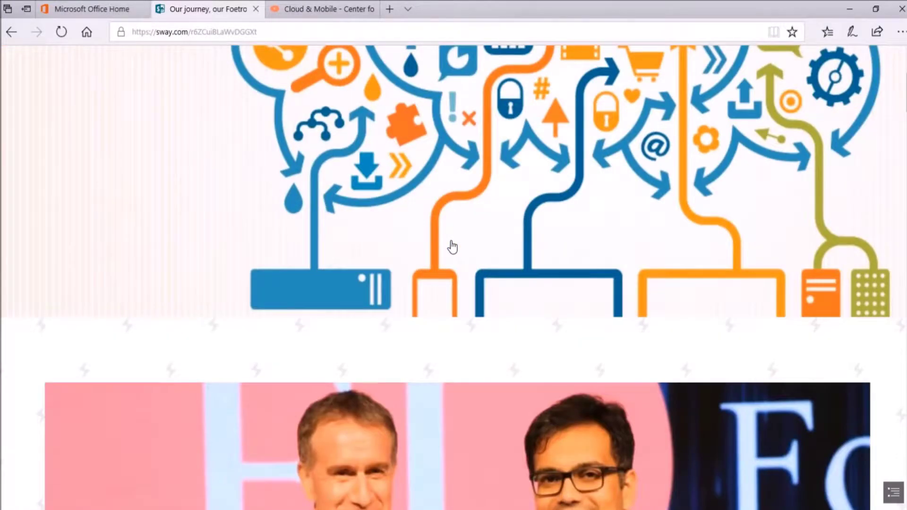
scroll(452, 246, "down", 3)
scroll(324, 307, "down", 2)
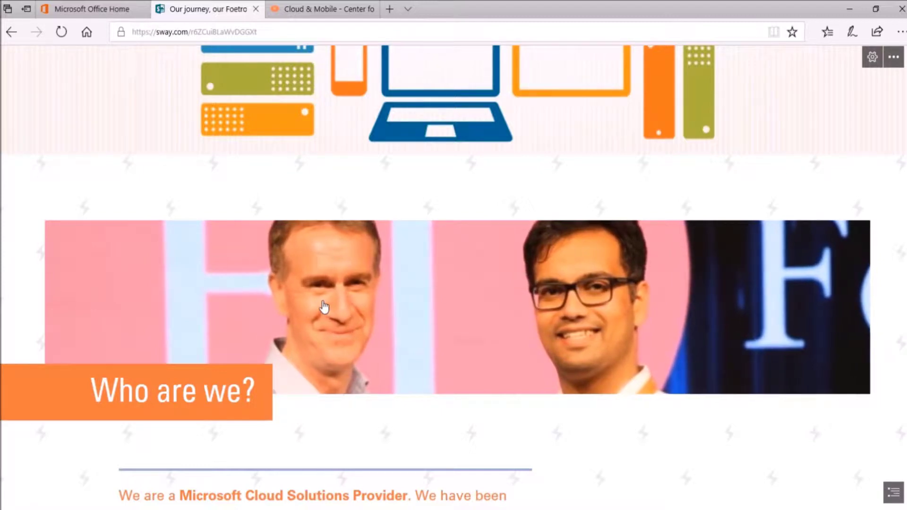
scroll(324, 307, "down", 3)
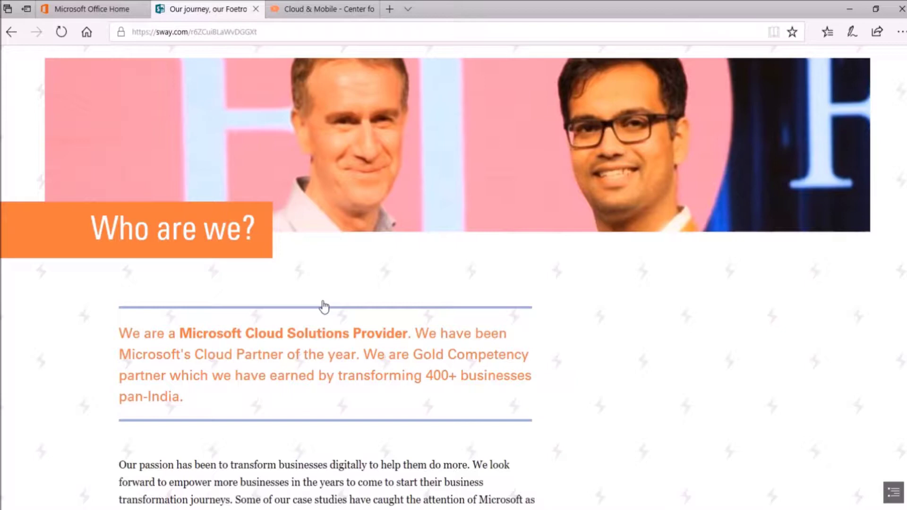
scroll(324, 308, "down", 5)
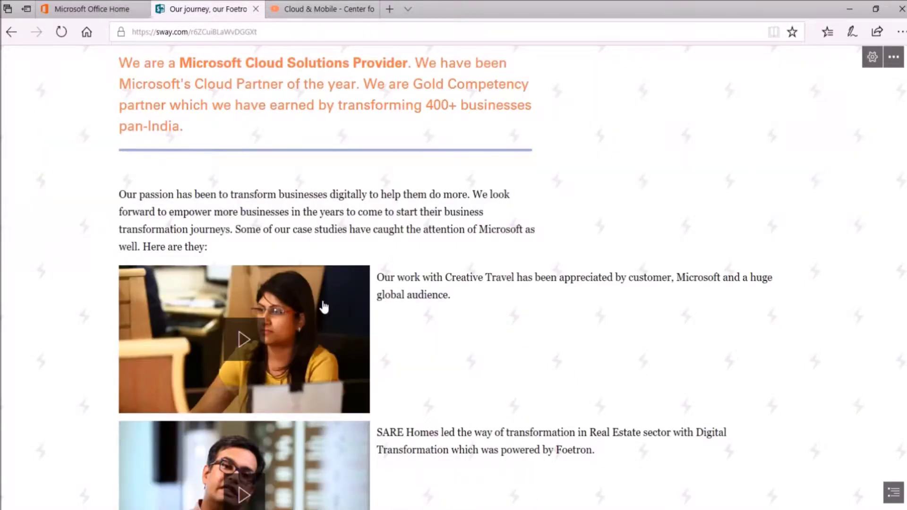
scroll(324, 307, "down", 1)
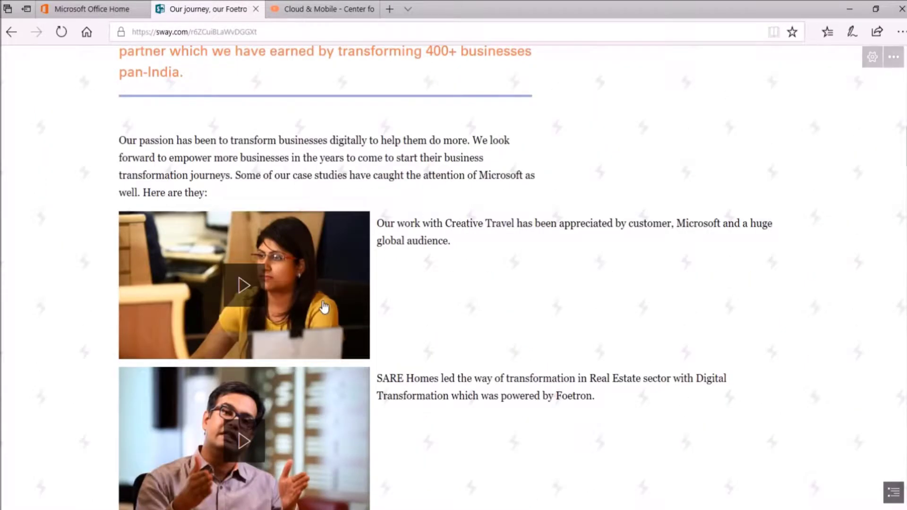
scroll(325, 307, "down", 2)
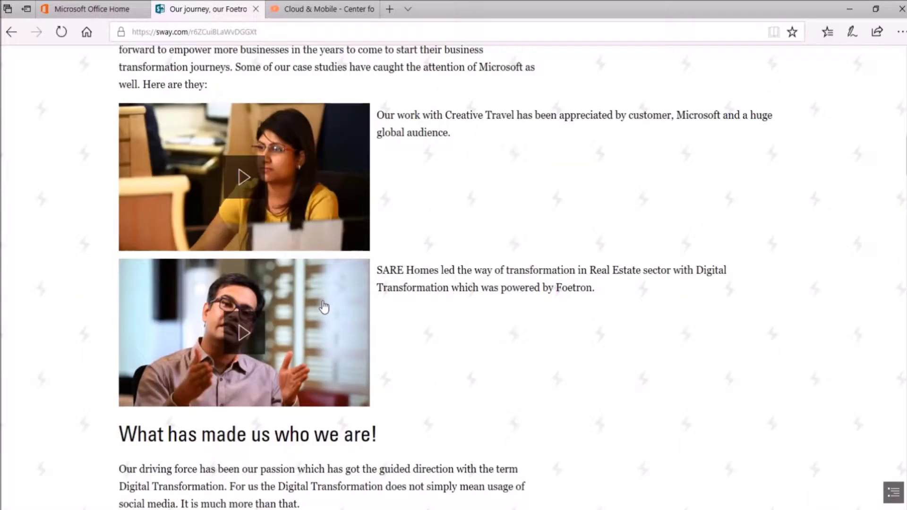
scroll(374, 288, "down", 5)
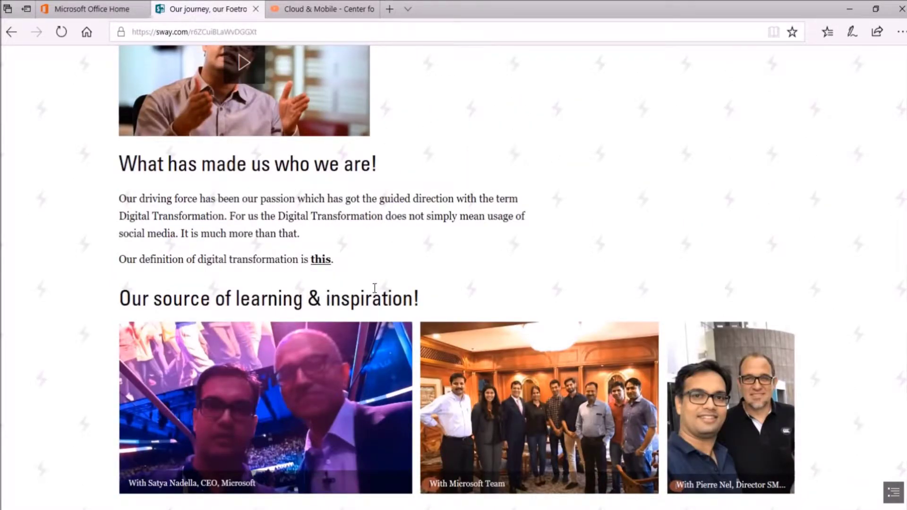
scroll(375, 288, "down", 1)
scroll(375, 288, "down", 2)
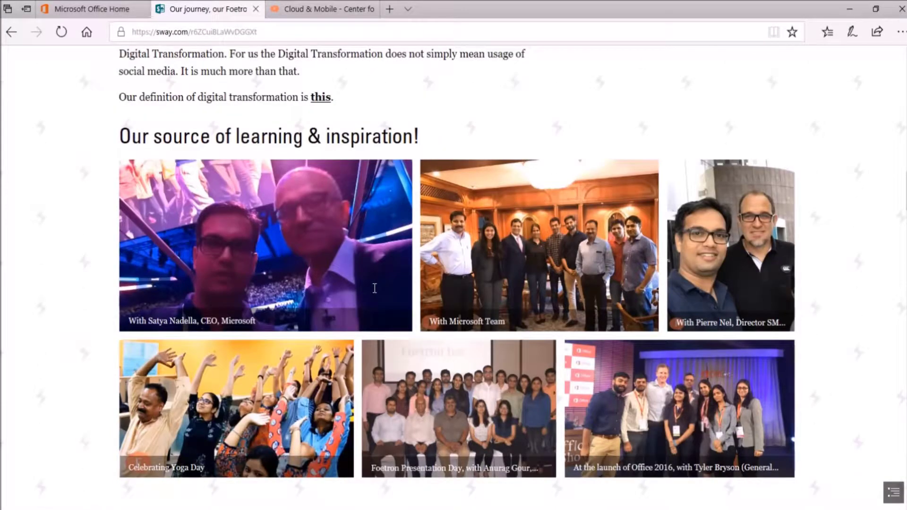
scroll(375, 288, "up", 1)
scroll(392, 180, "down", 2)
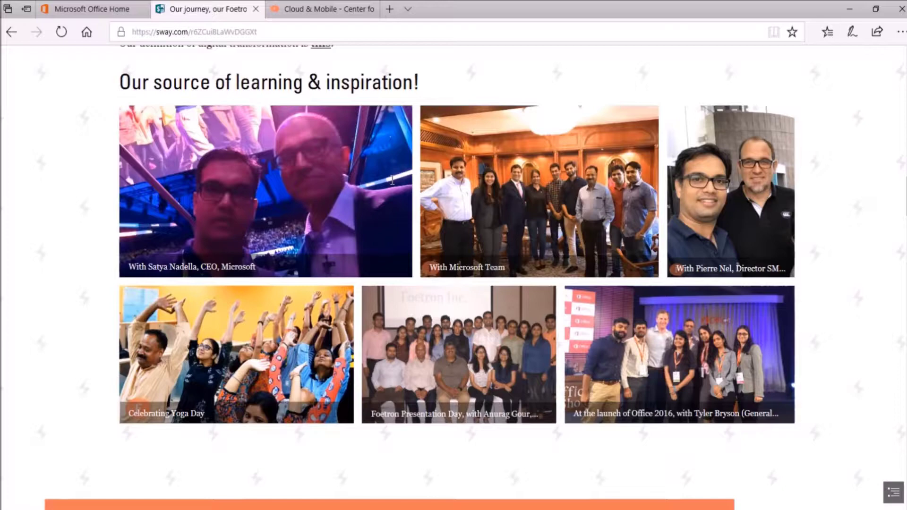
scroll(393, 180, "down", 1)
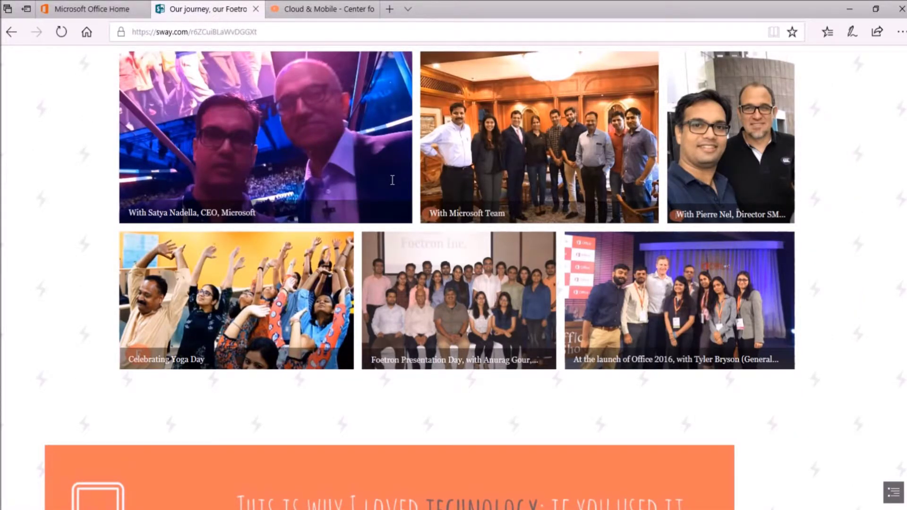
scroll(393, 180, "down", 3)
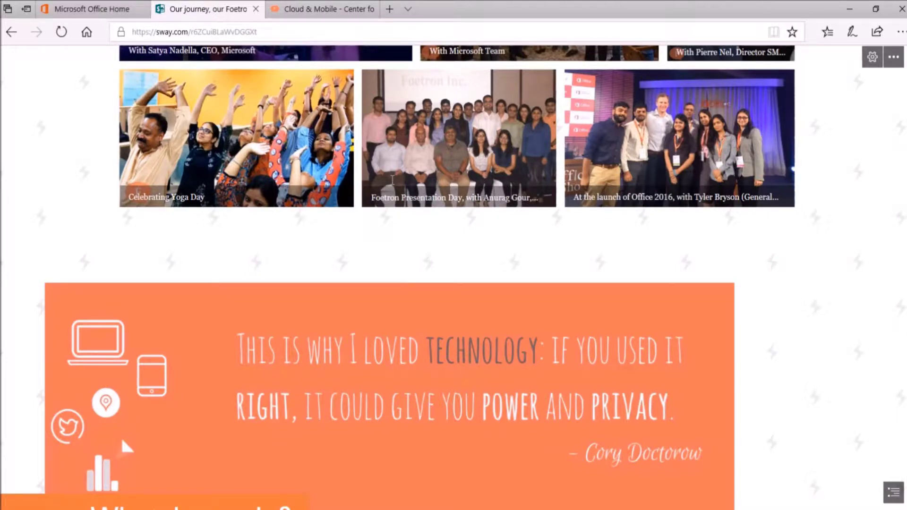
scroll(392, 180, "down", 3)
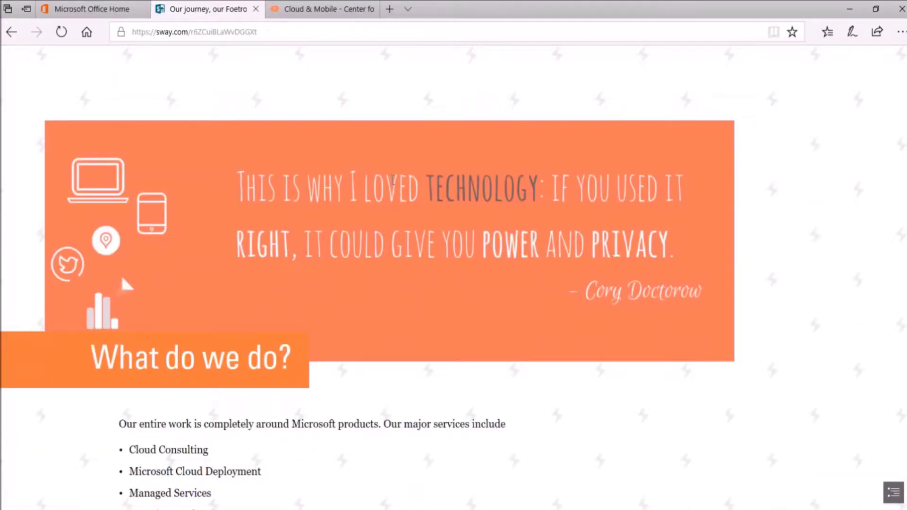
scroll(393, 180, "down", 1)
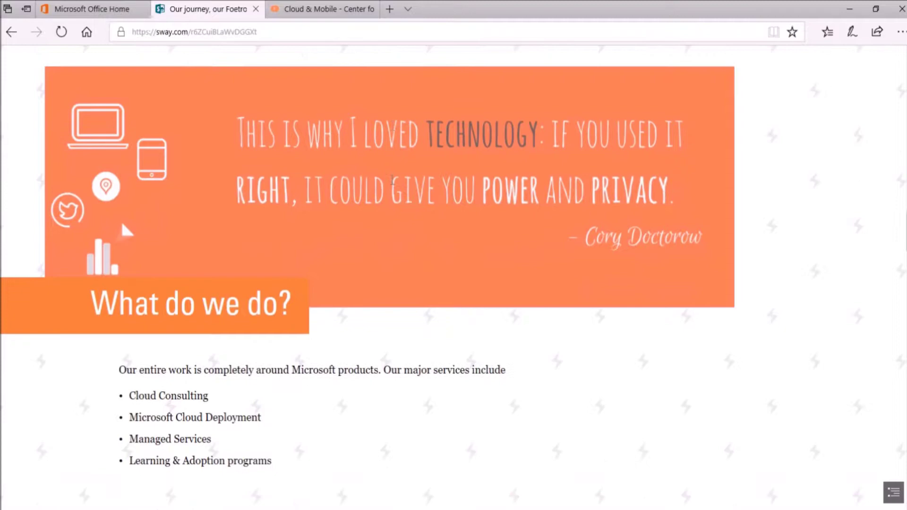
scroll(393, 181, "down", 1)
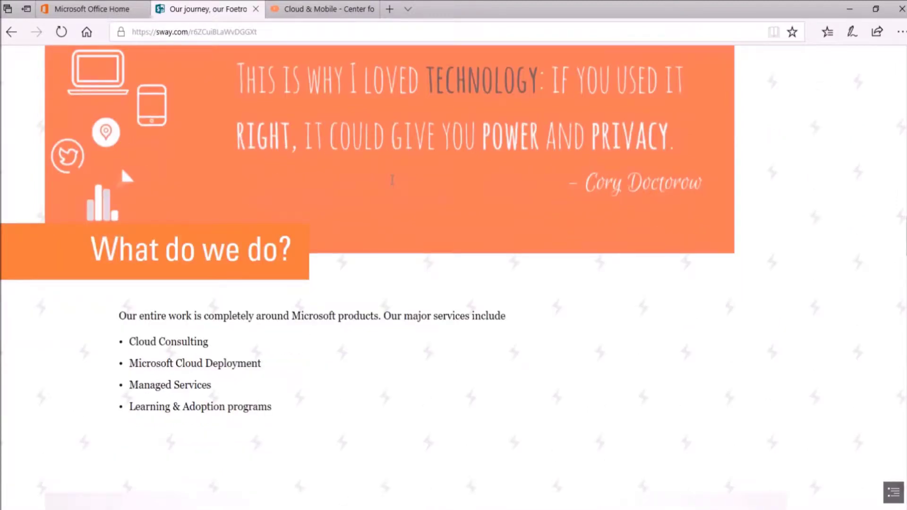
scroll(392, 180, "down", 1)
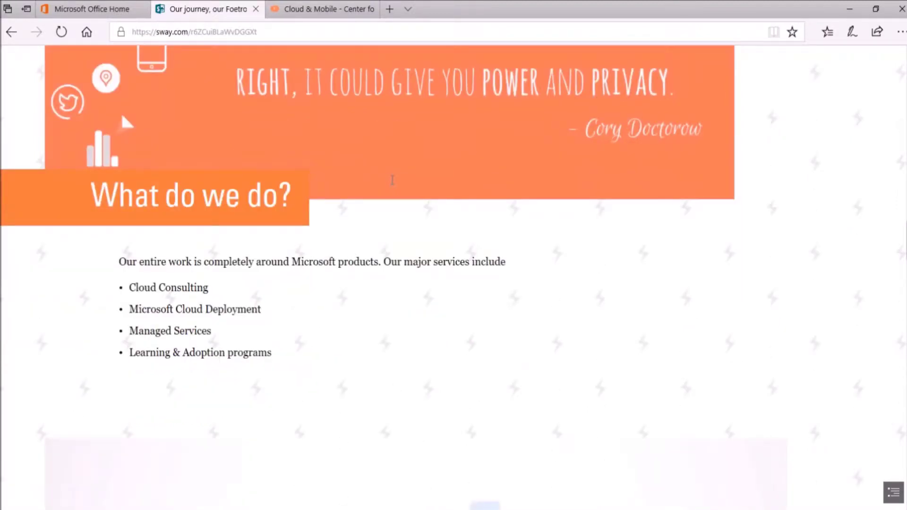
scroll(393, 180, "down", 1)
scroll(392, 180, "down", 4)
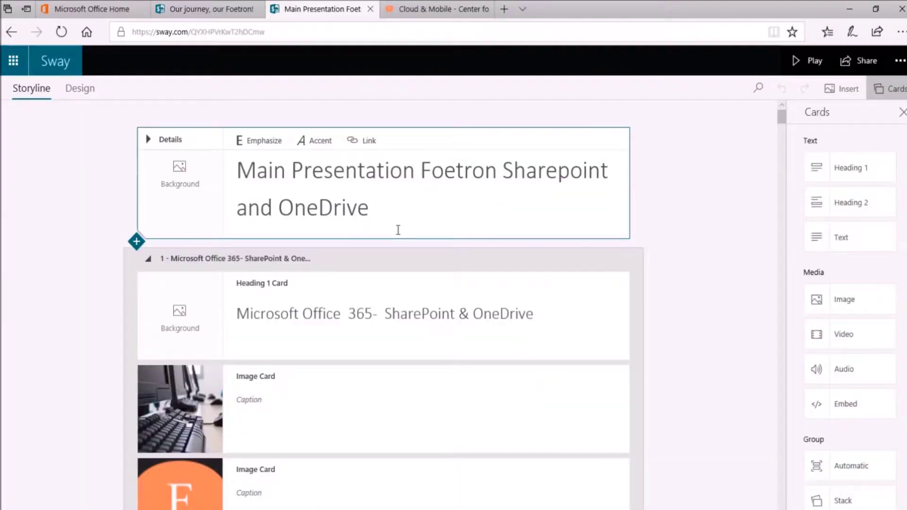
Step: From Share's More options, choose 'Require a password to view or edit this Sway'
left_click(865, 69)
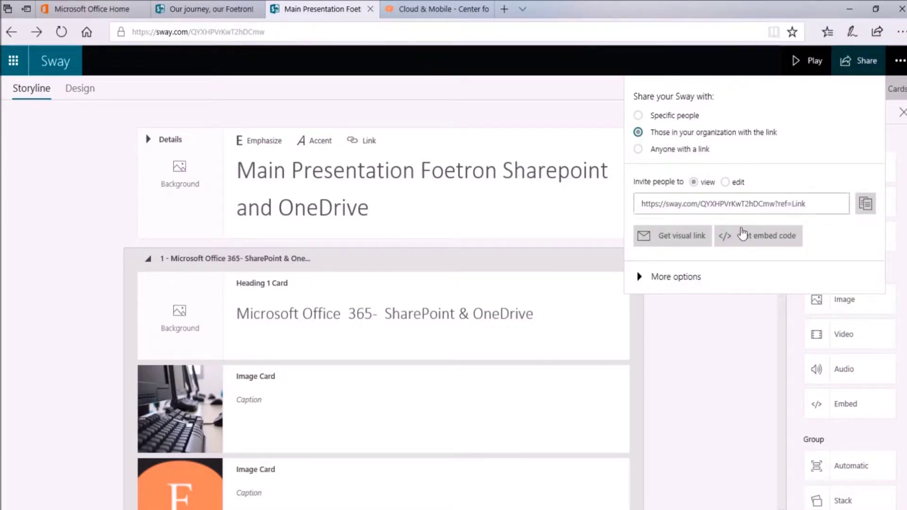
left_click(681, 284)
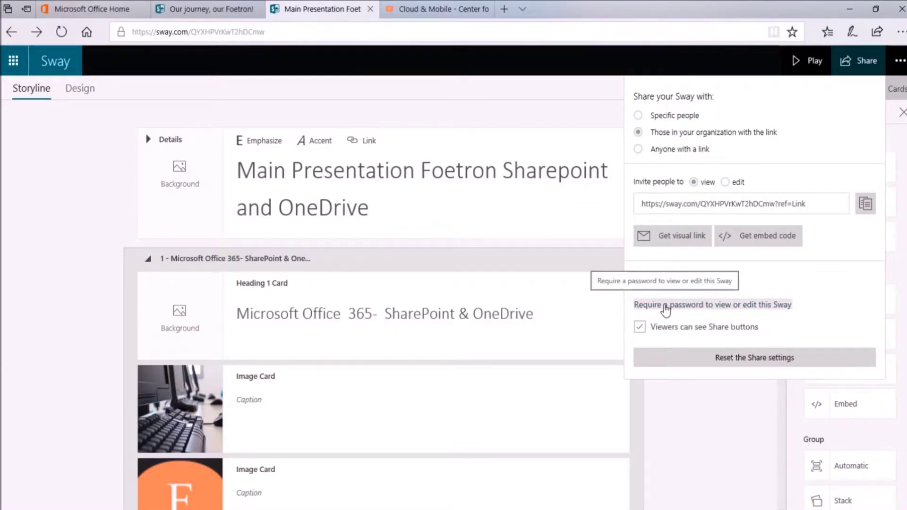
left_click(666, 307)
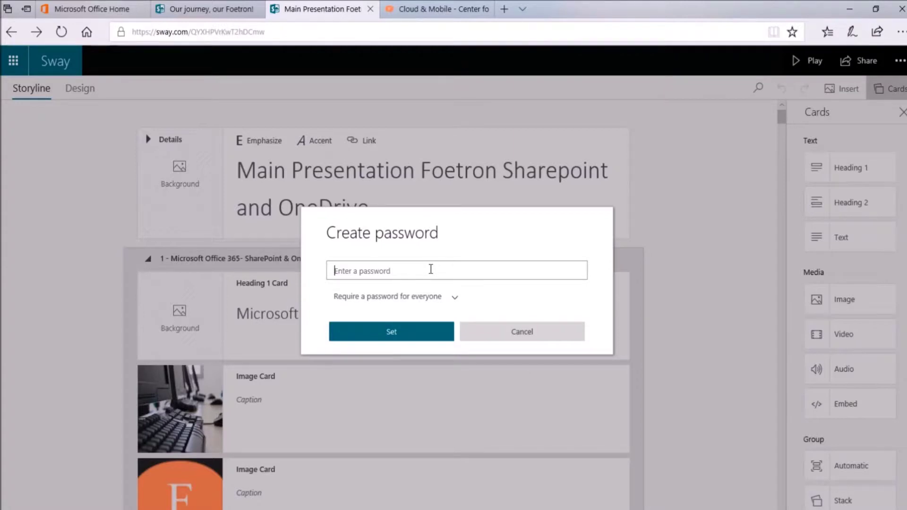
Step: Paste the new password and choose 'Only require a password to edit'
key("ctrl+v")
key("ctrl+a")
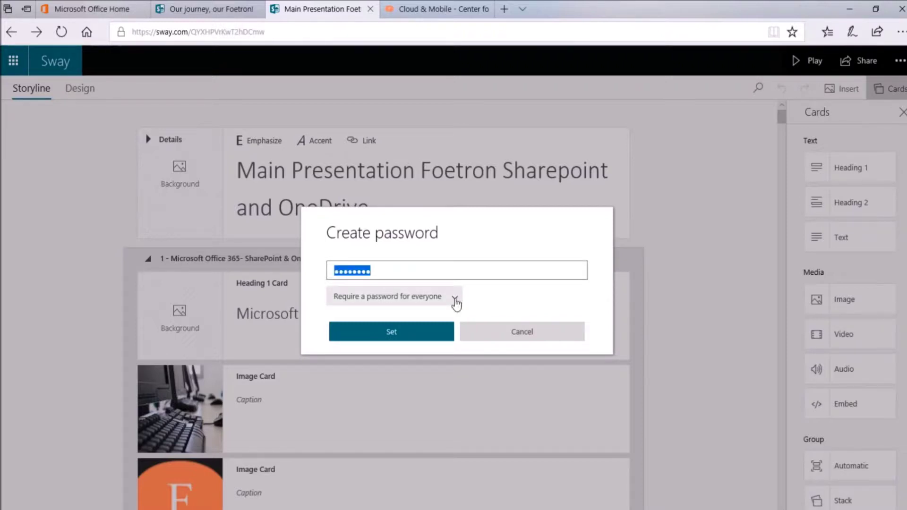
left_click(456, 302)
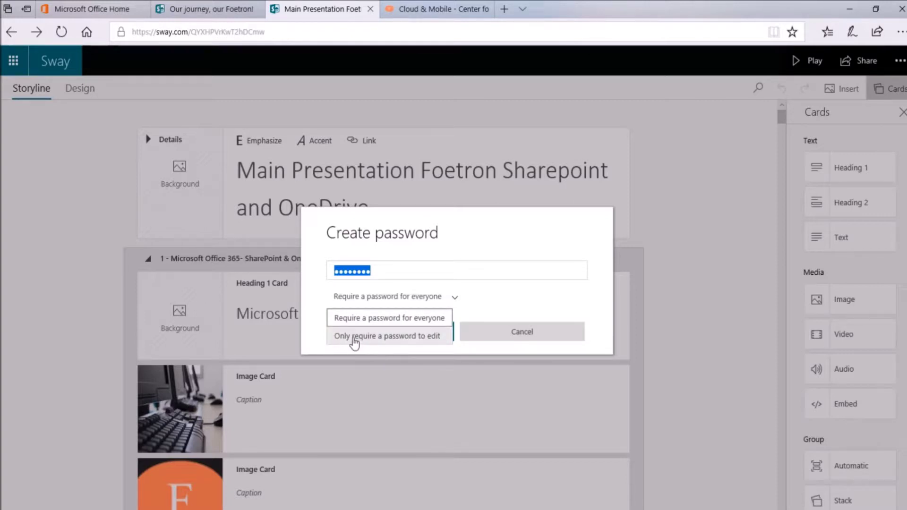
left_click(414, 338)
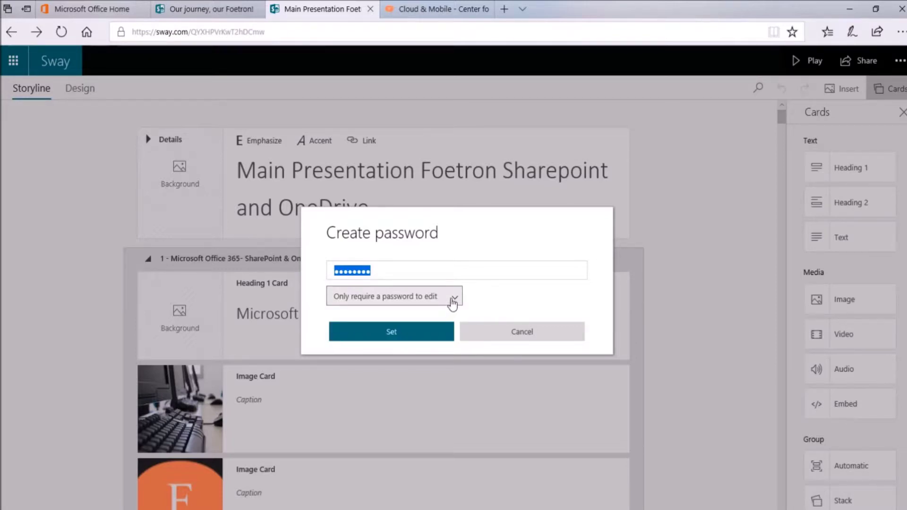
Step: Set the edit password, then switch the Share link to edit access
left_click(425, 340)
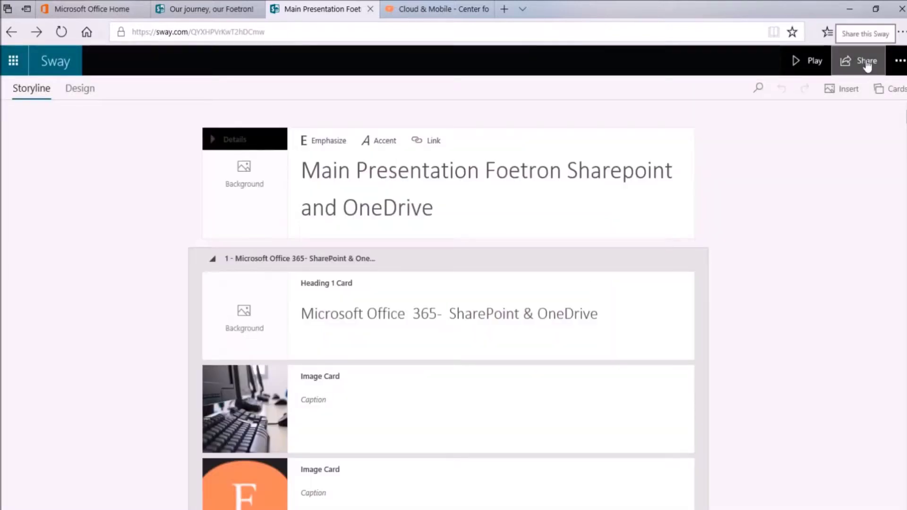
left_click(868, 64)
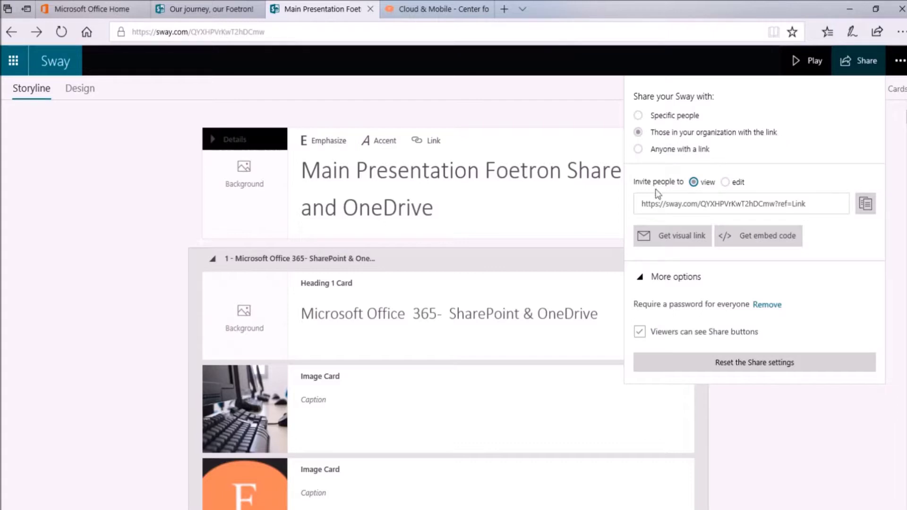
left_click(726, 183)
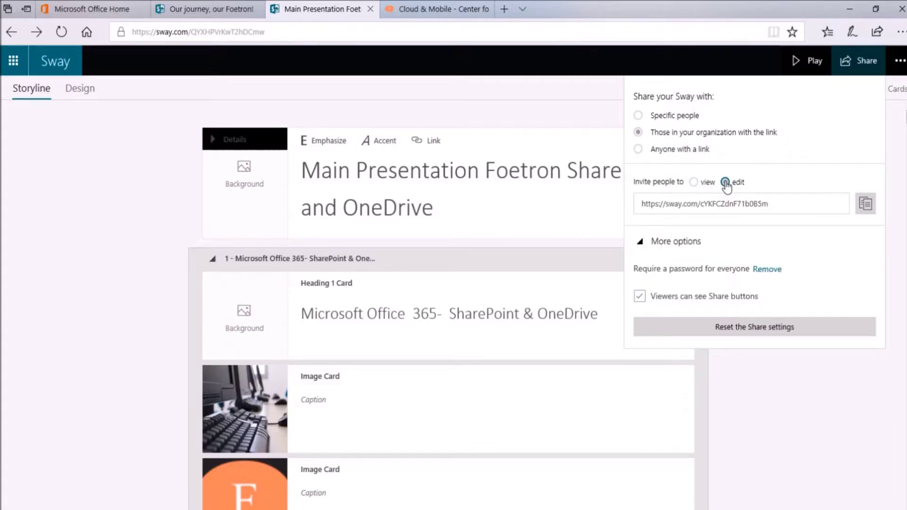
Step: Copy the Sway edit link and send it to the contact in a Skype for Business chat
left_click(866, 204)
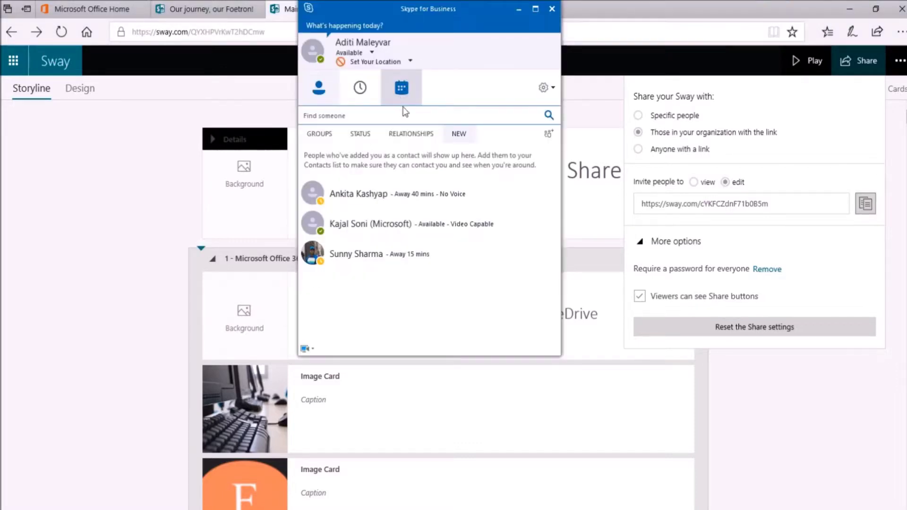
type("Alen")
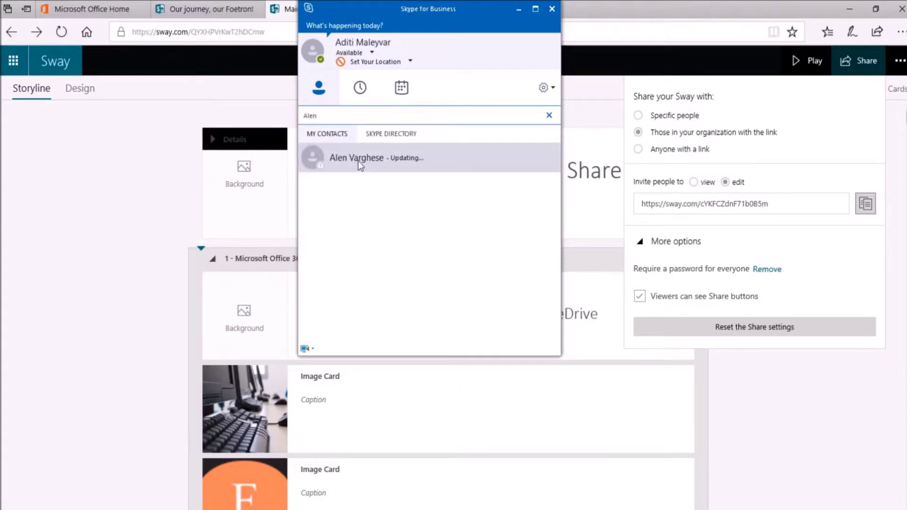
left_click(344, 157)
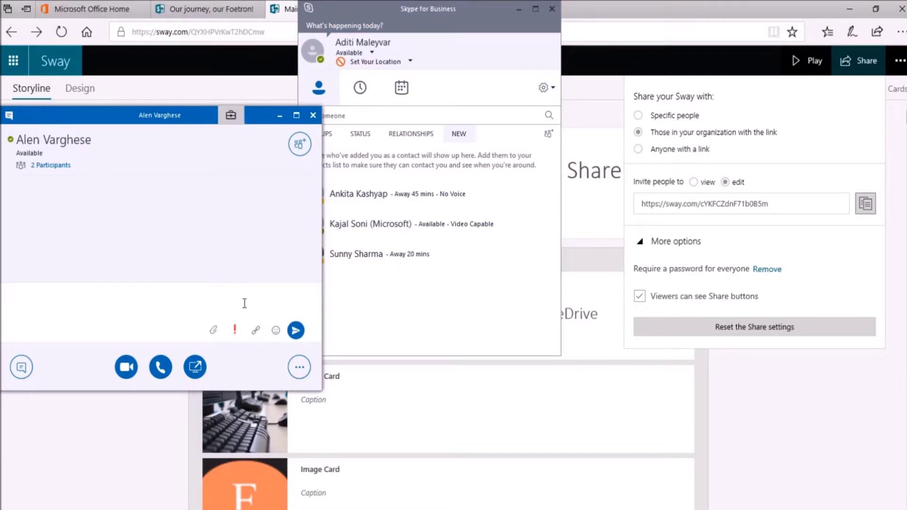
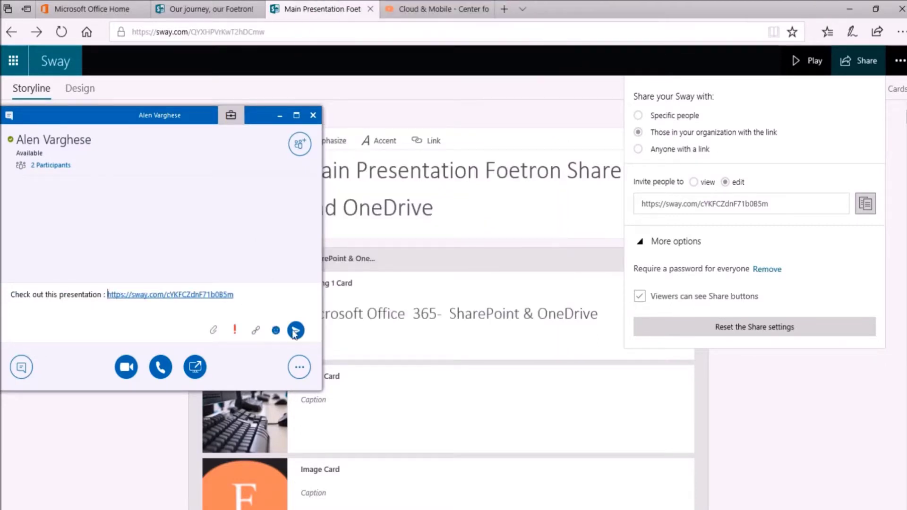
left_click(296, 330)
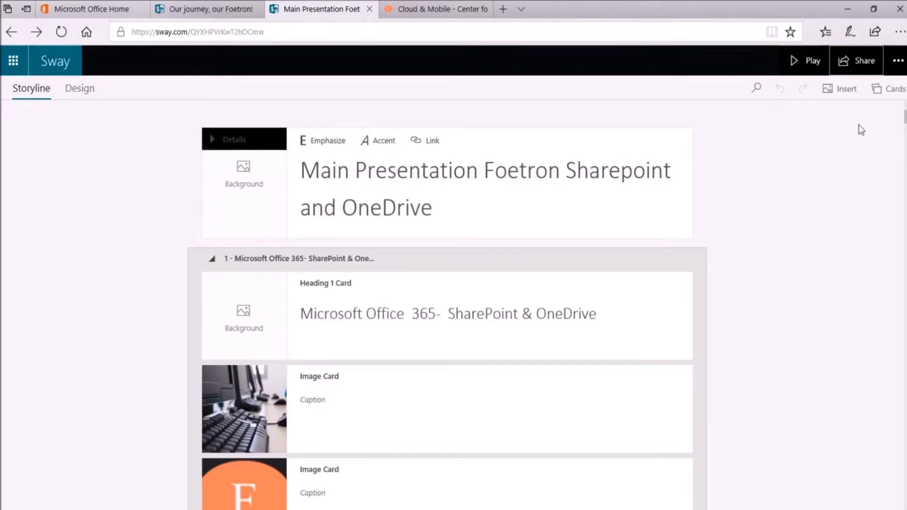
Step: Remove the password requirement under Share's More options
left_click(863, 71)
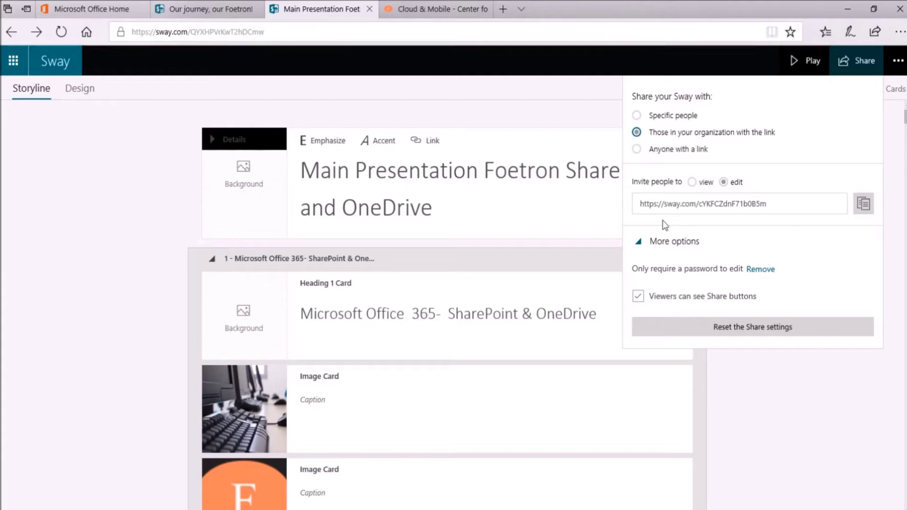
left_click(763, 270)
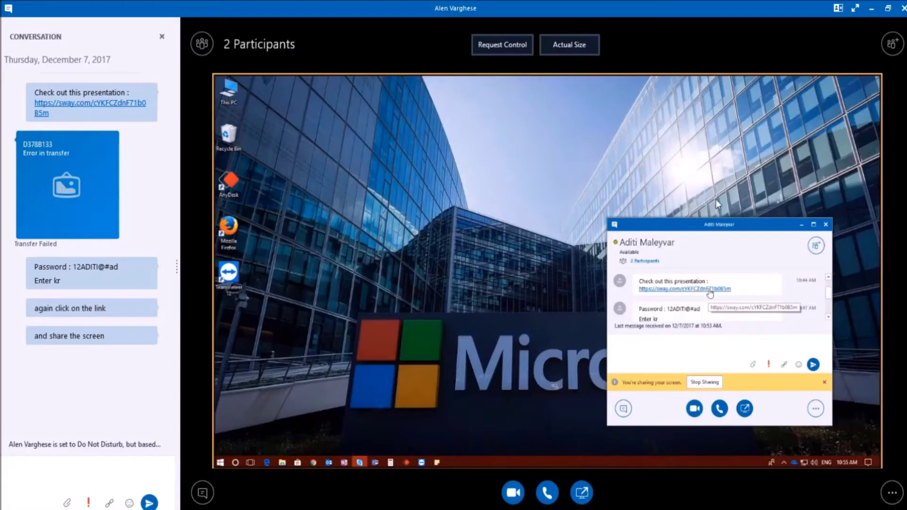
Step: Open the sway.com link from the shared Skype conversation in Chrome
left_click(700, 289)
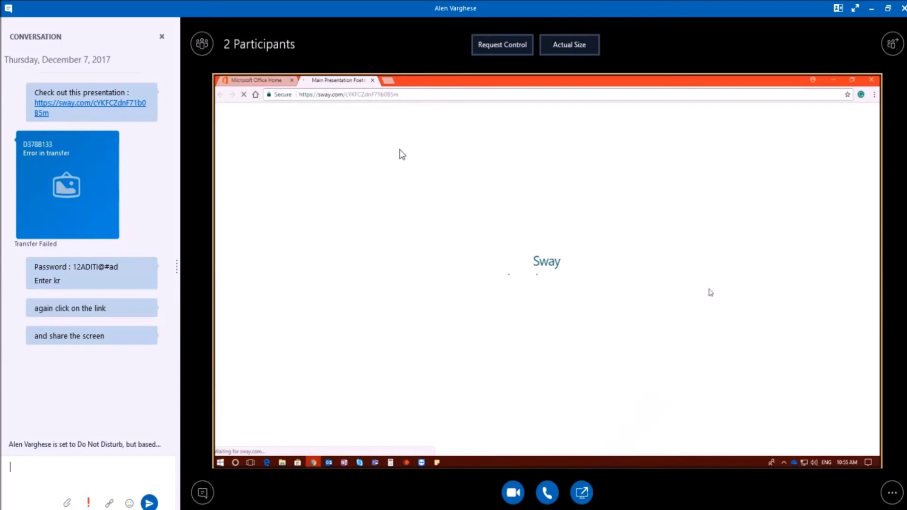